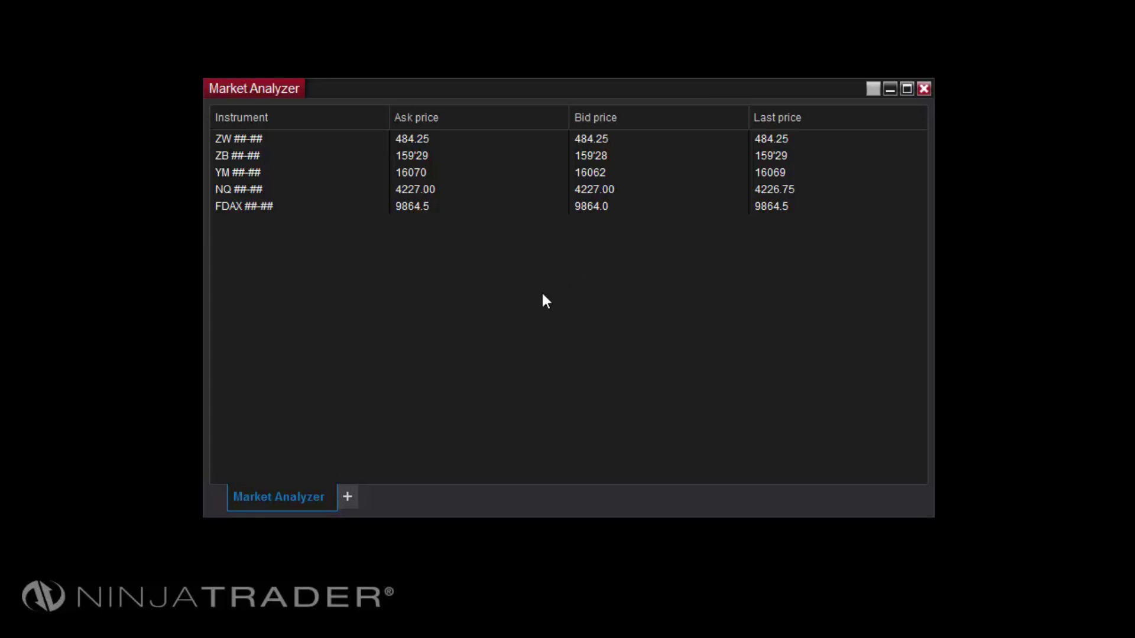
Open the Columns window from the Market Analyzer grid's context menu.
{"action": "right_click", "coordinate": [437, 461]}
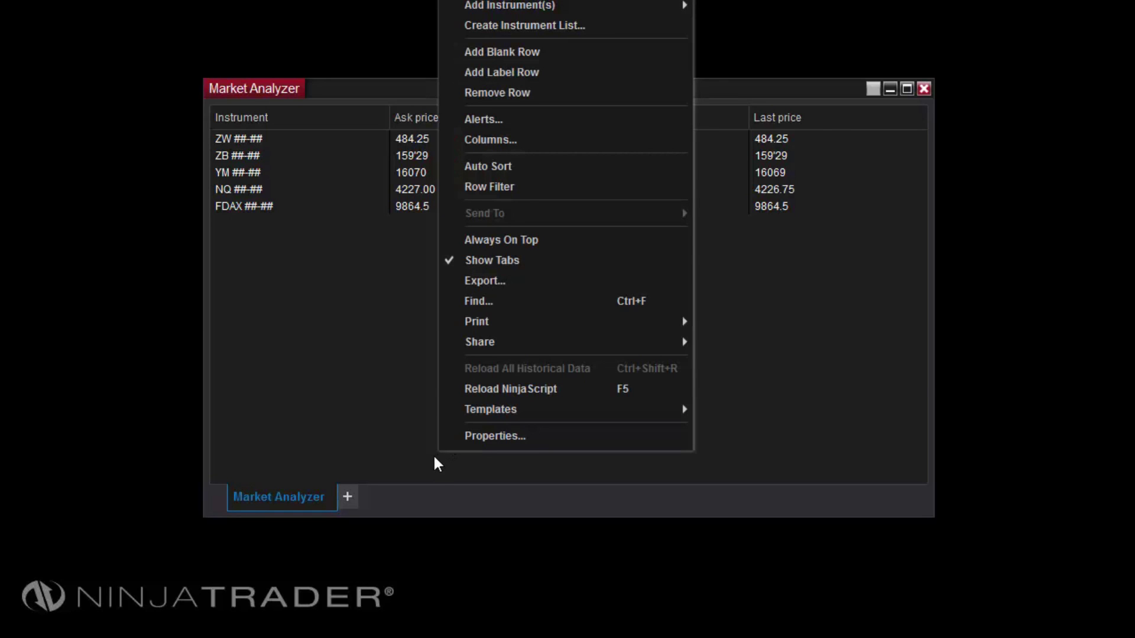
{"action": "left_click", "coordinate": [545, 142]}
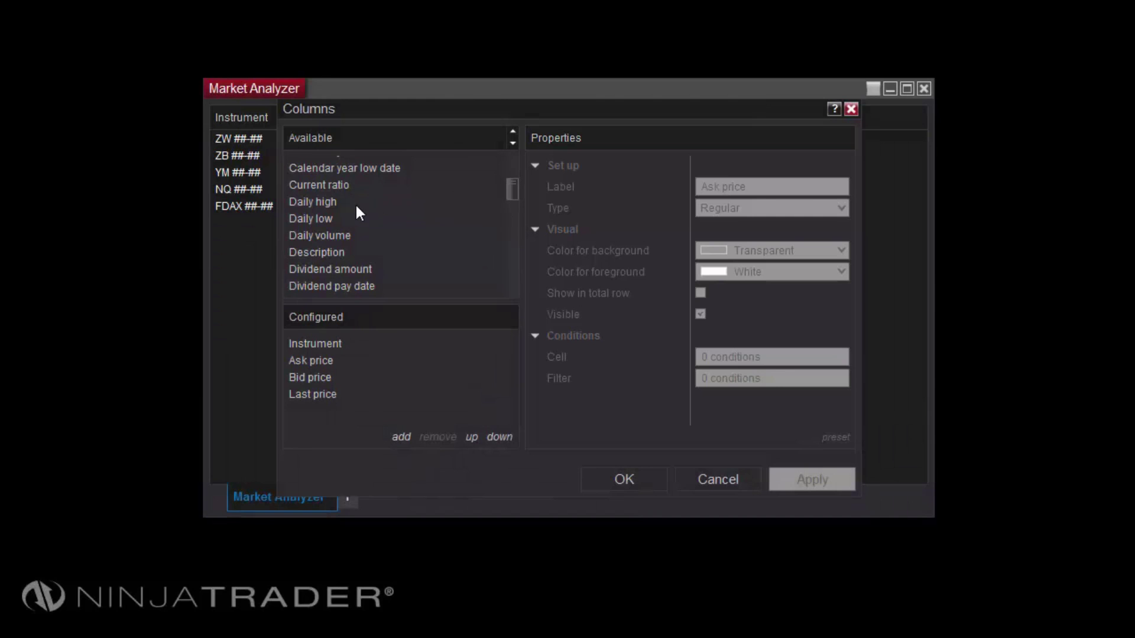
Add Daily high to the configured columns and check its White foreground colour.
{"action": "left_click", "coordinate": [313, 204]}
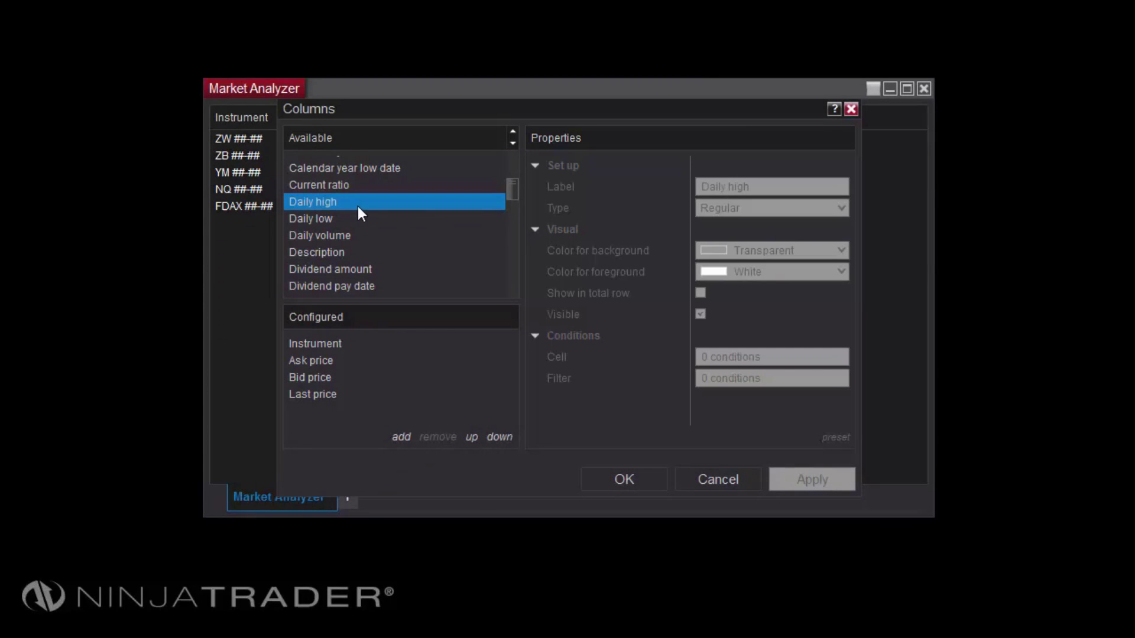
{"action": "left_click", "coordinate": [397, 441]}
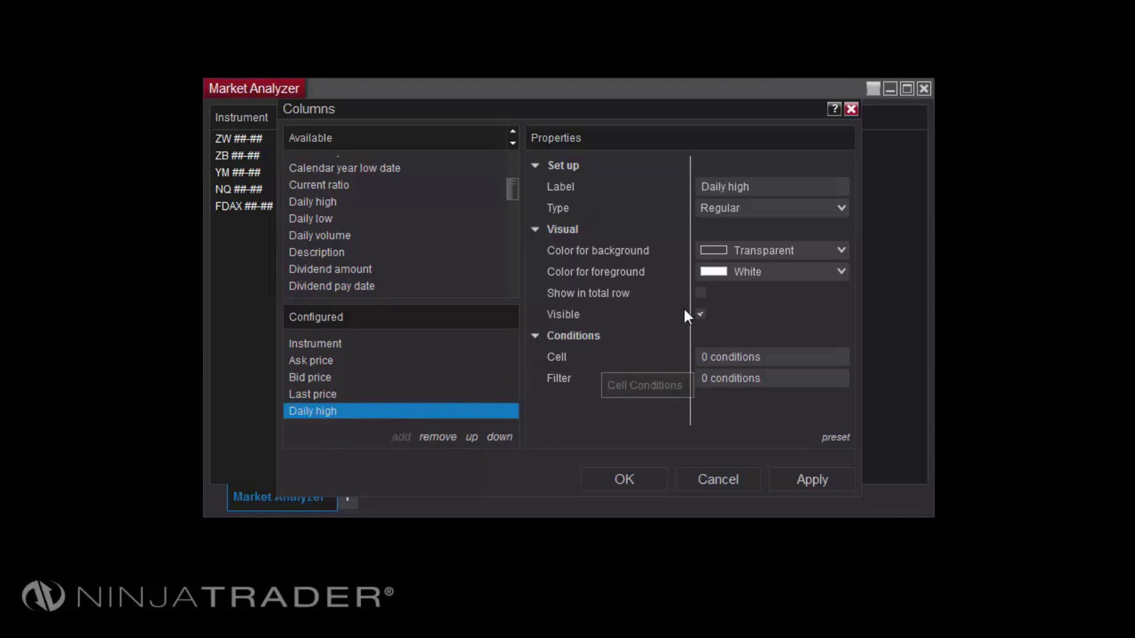
{"action": "left_click", "coordinate": [765, 272]}
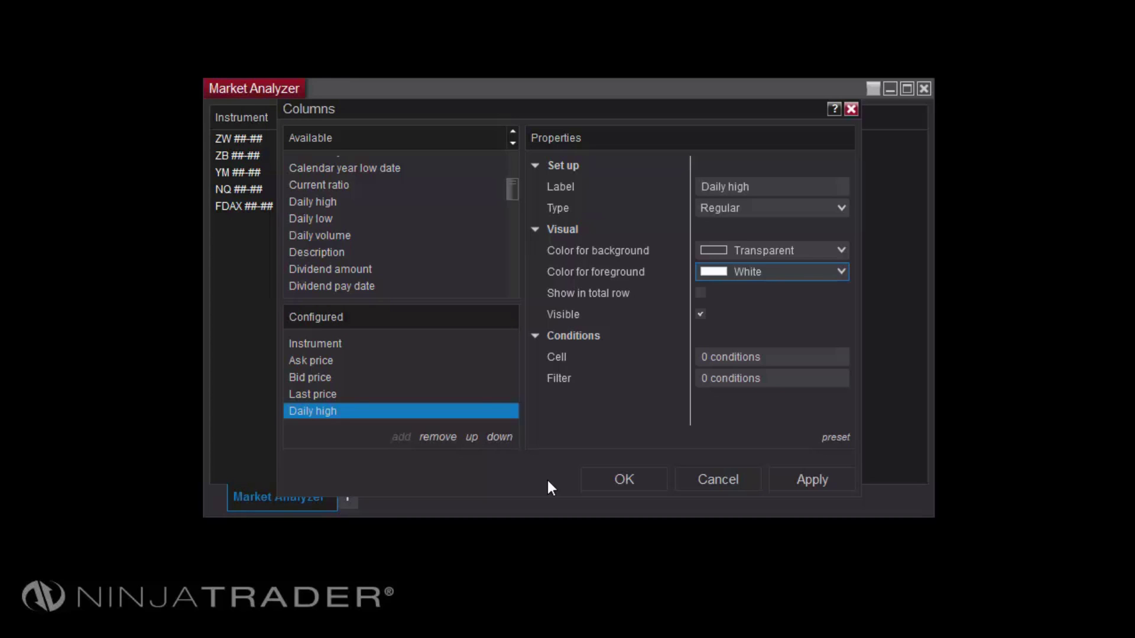
Remove the Daily high column, then drag Last price ahead of Ask price and start moving Instrument.
{"action": "left_click", "coordinate": [604, 477]}
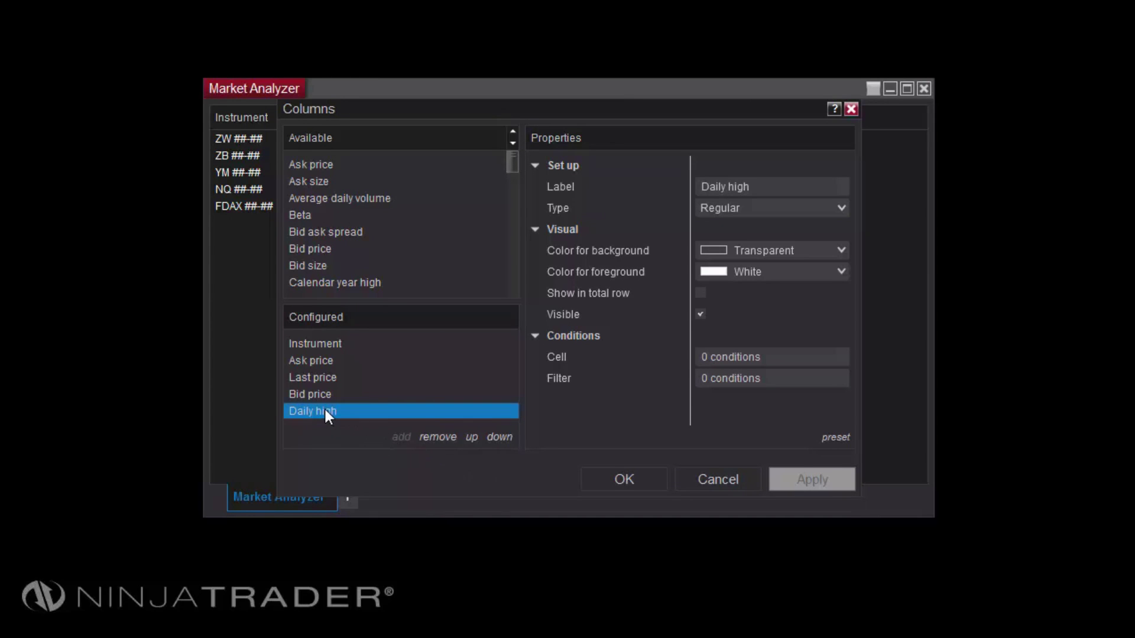
{"action": "left_click", "coordinate": [441, 441]}
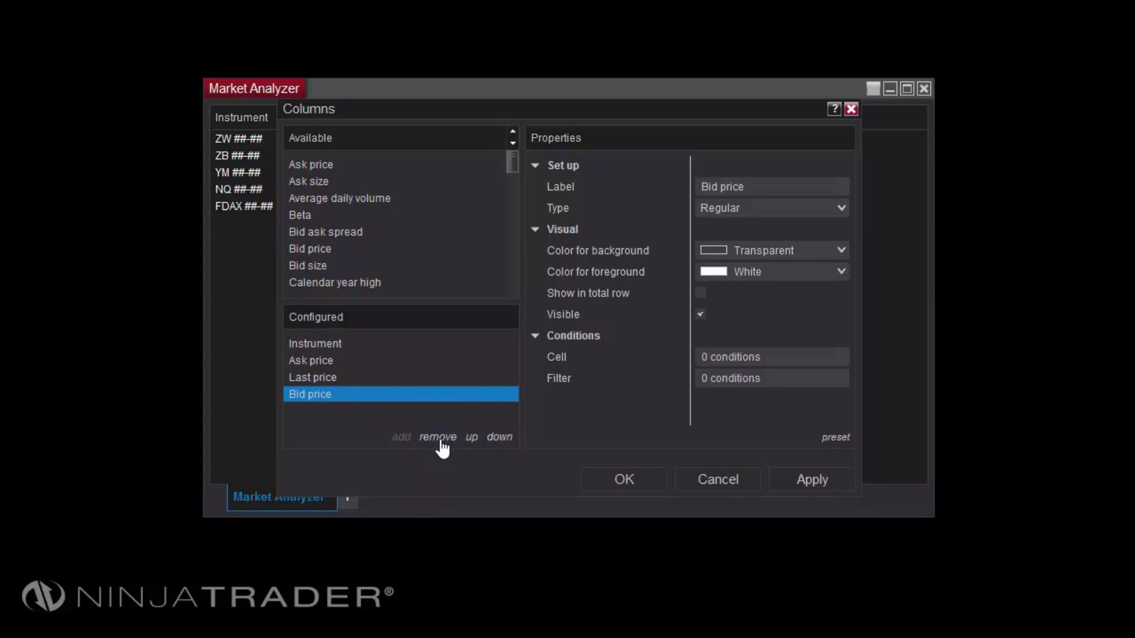
{"action": "left_click", "coordinate": [626, 479]}
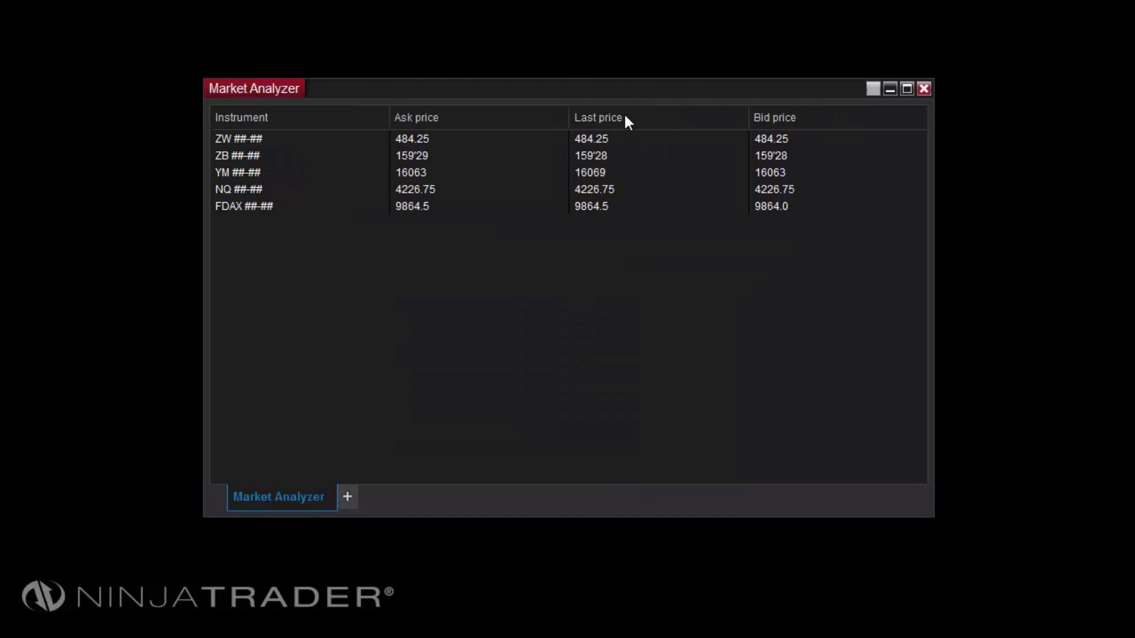
{"action": "left_click_drag", "start_coordinate": [629, 116], "coordinate": [422, 130]}
{"action": "left_click_drag", "start_coordinate": [329, 124], "coordinate": [565, 113]}
Drop Instrument after Last price, then move Ask price up twice to the top of the columns.
{"action": "right_click", "coordinate": [501, 285]}
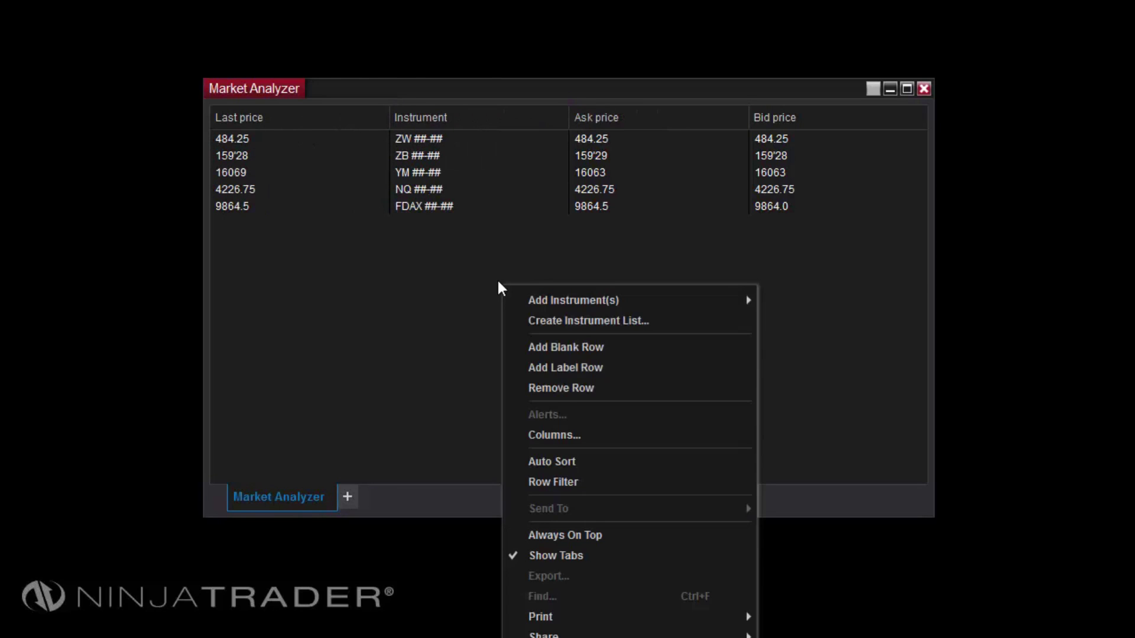
{"action": "left_click", "coordinate": [559, 436]}
{"action": "left_click", "coordinate": [311, 378]}
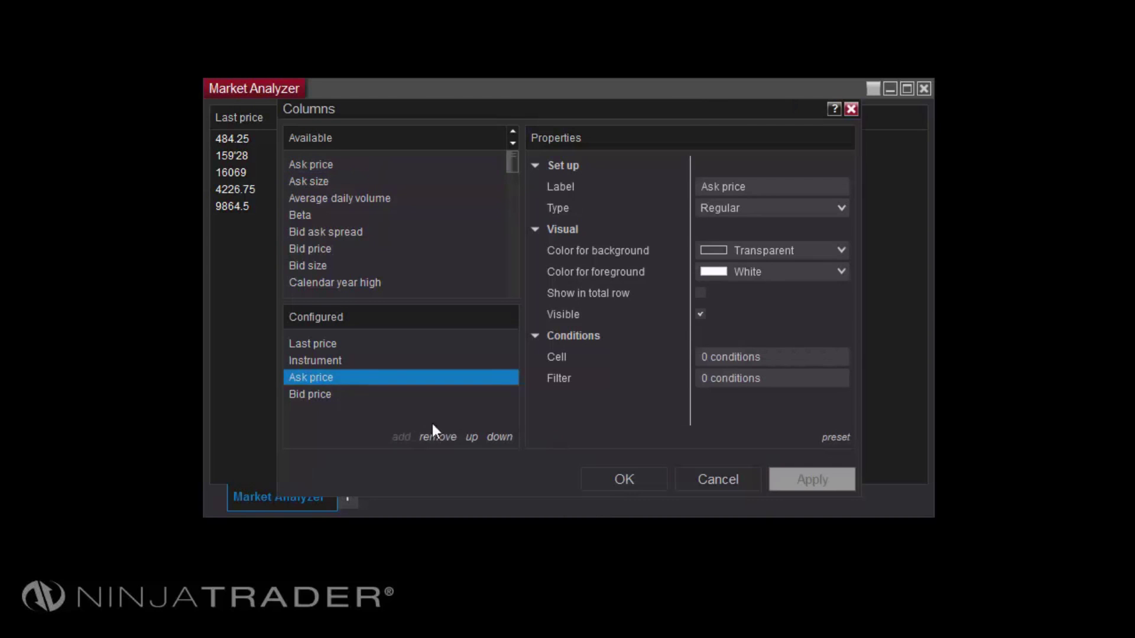
{"action": "left_click", "coordinate": [471, 437]}
{"action": "left_click", "coordinate": [471, 439]}
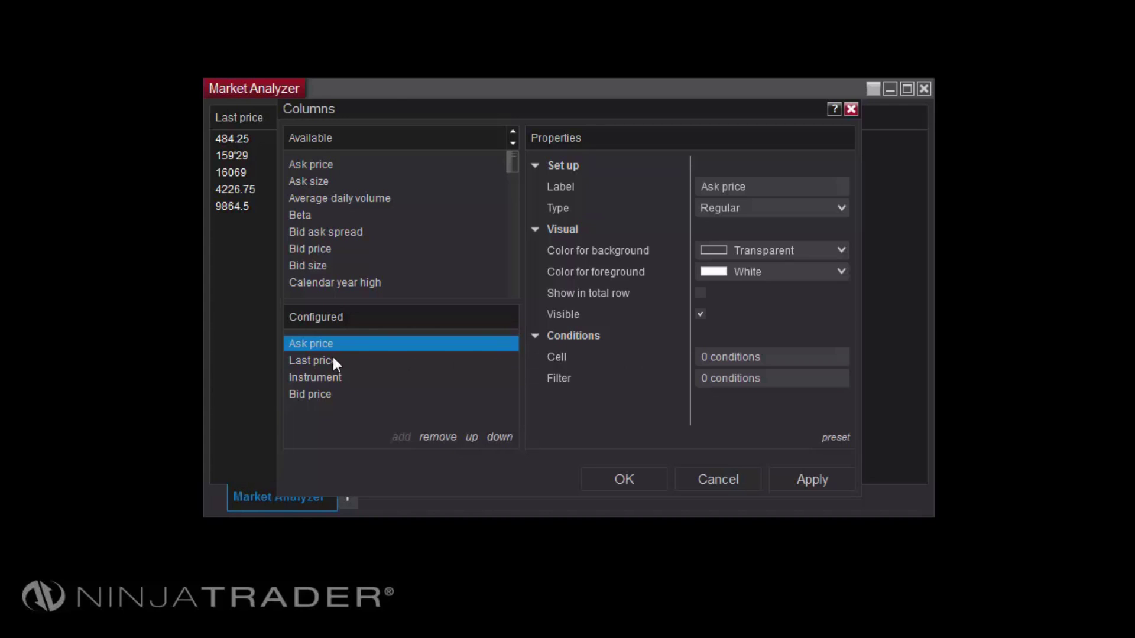
Add a new cell condition for the Bid price column.
{"action": "left_click", "coordinate": [317, 395]}
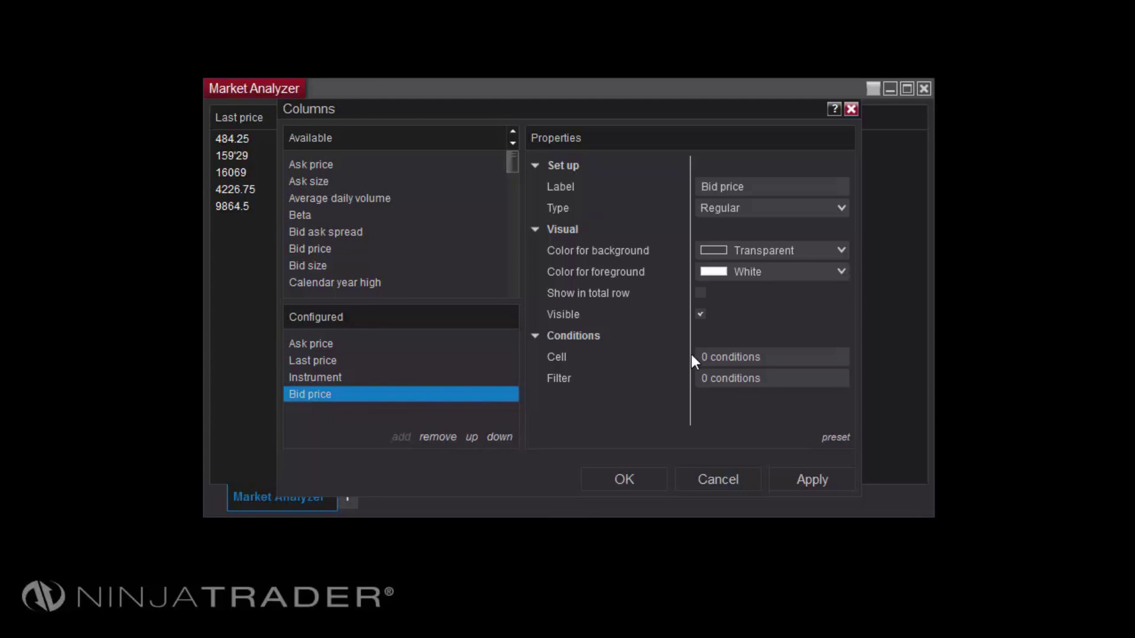
{"action": "left_click", "coordinate": [727, 358]}
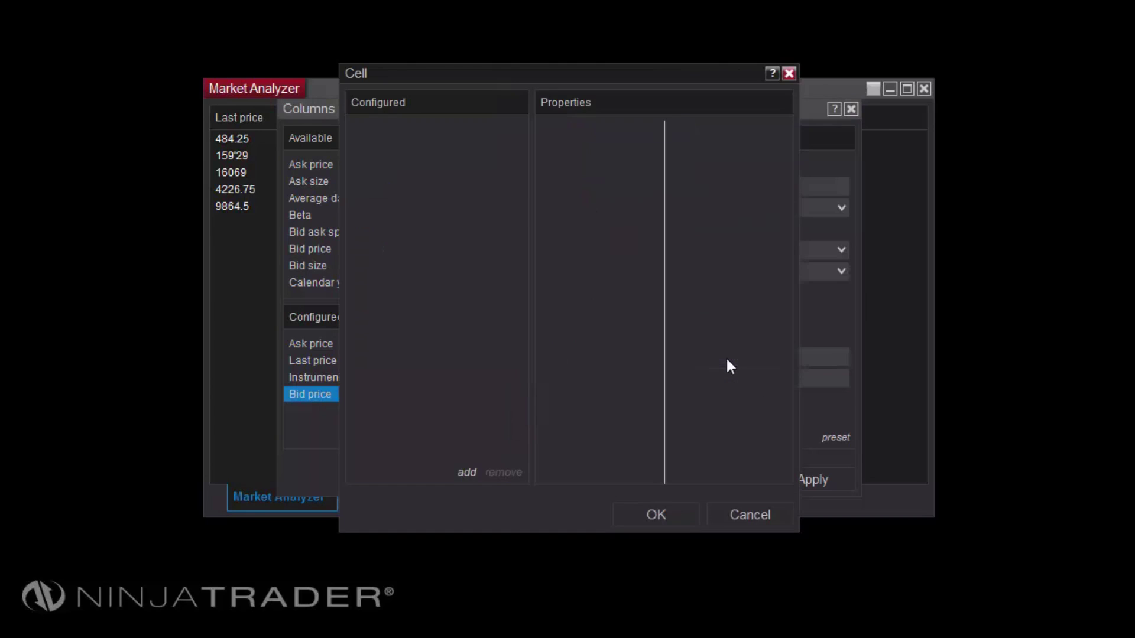
{"action": "left_click", "coordinate": [465, 474]}
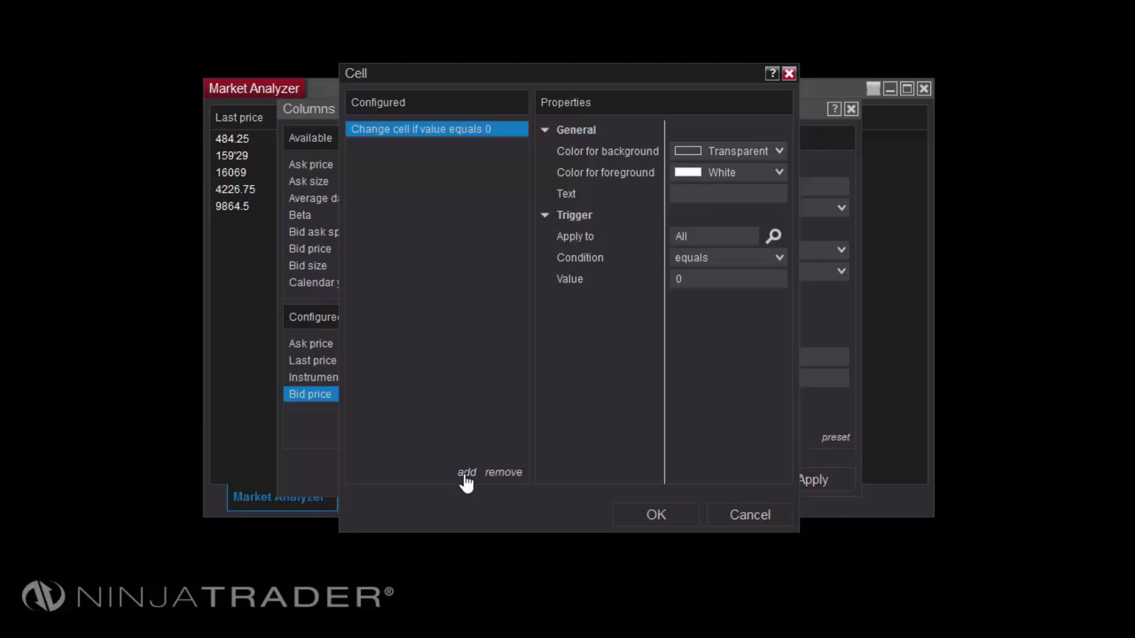
Review the condition's instrument, 'equals' comparison and value 0, then delete it.
{"action": "left_click", "coordinate": [773, 236]}
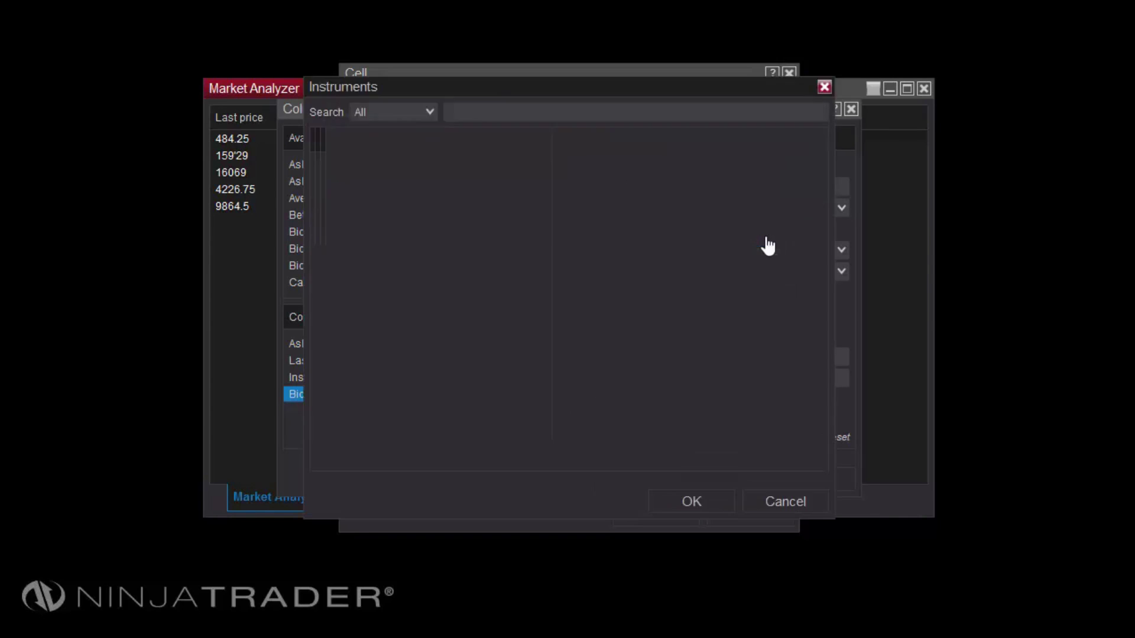
{"action": "left_click", "coordinate": [685, 501]}
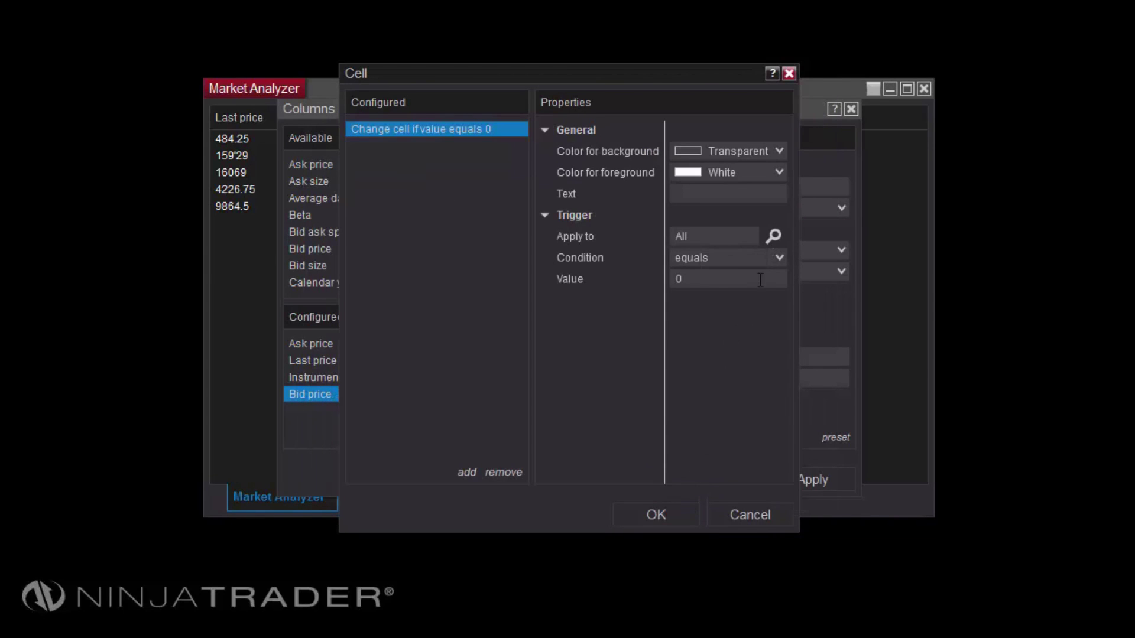
{"action": "left_click", "coordinate": [774, 258]}
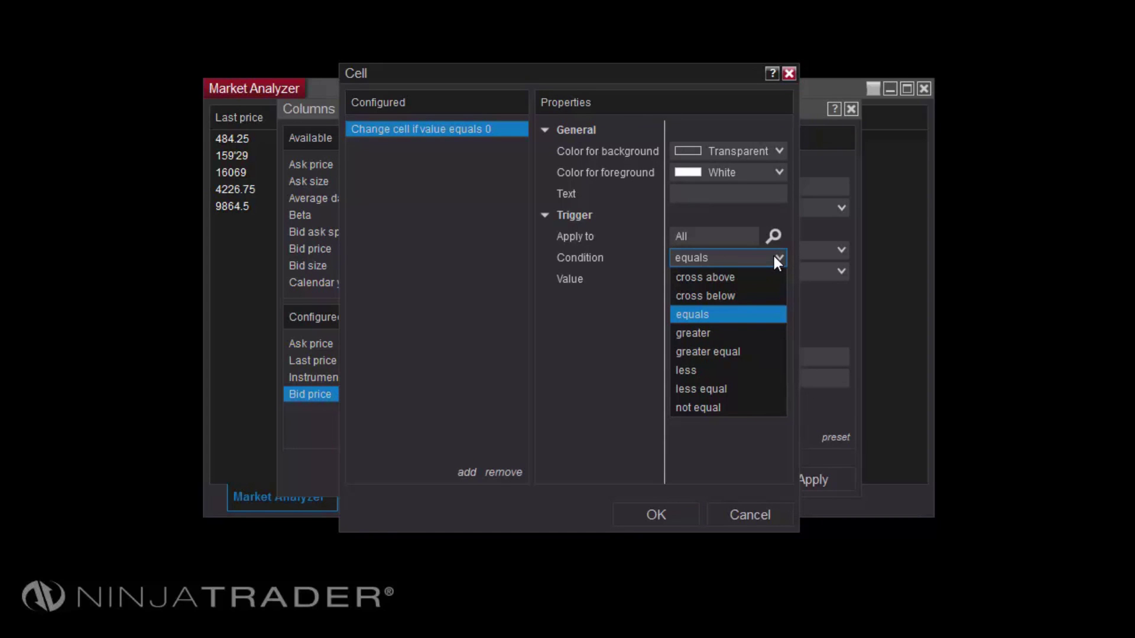
{"action": "left_click", "coordinate": [775, 257]}
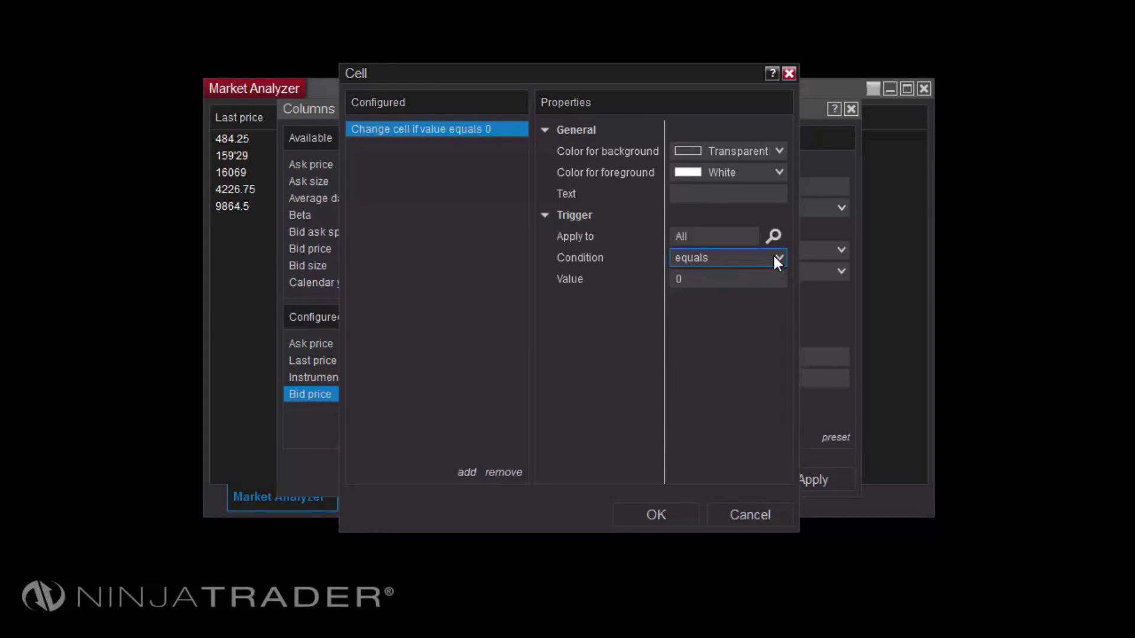
{"action": "left_click", "coordinate": [731, 276]}
{"action": "left_click", "coordinate": [499, 473]}
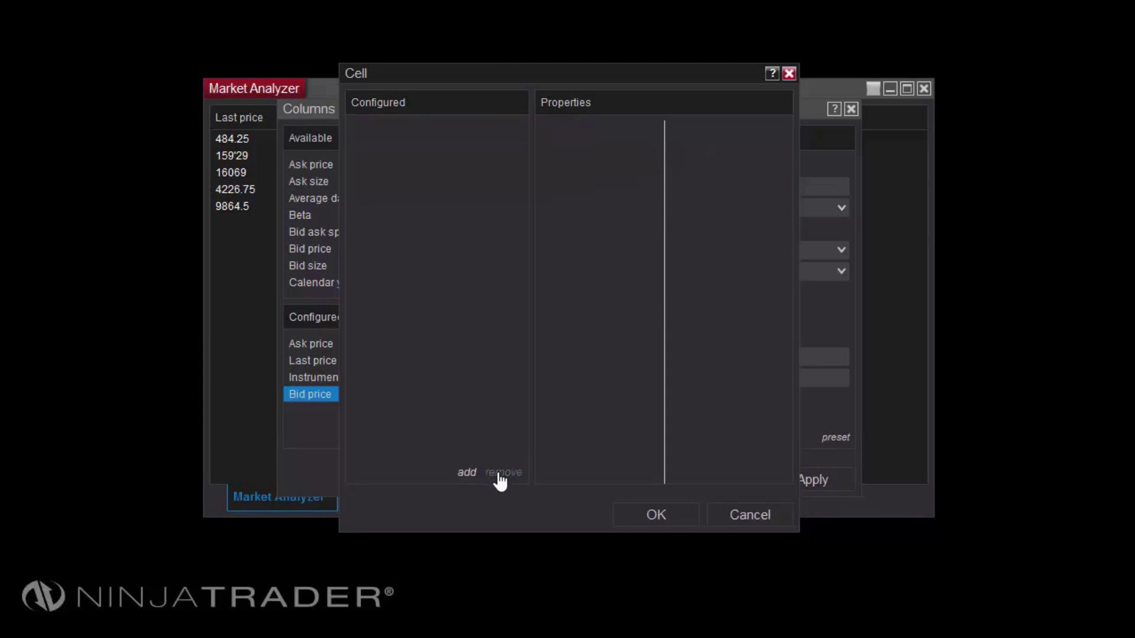
Cancel the Cell conditions, then add a Hide row filter for Bid price and cancel it.
{"action": "left_click", "coordinate": [715, 515]}
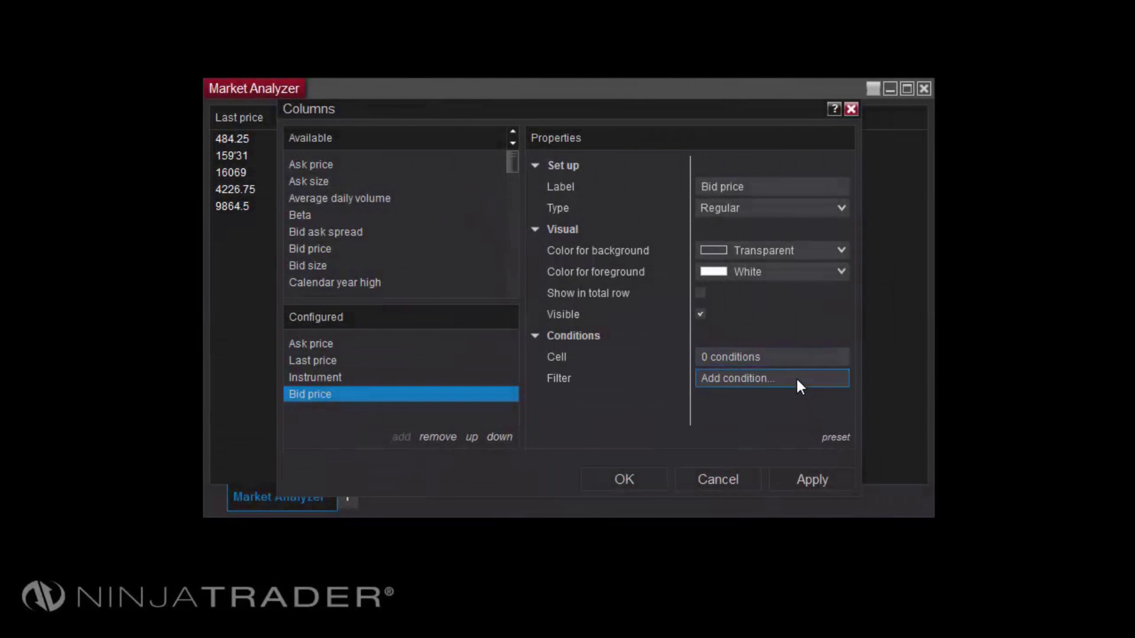
{"action": "left_click", "coordinate": [798, 379]}
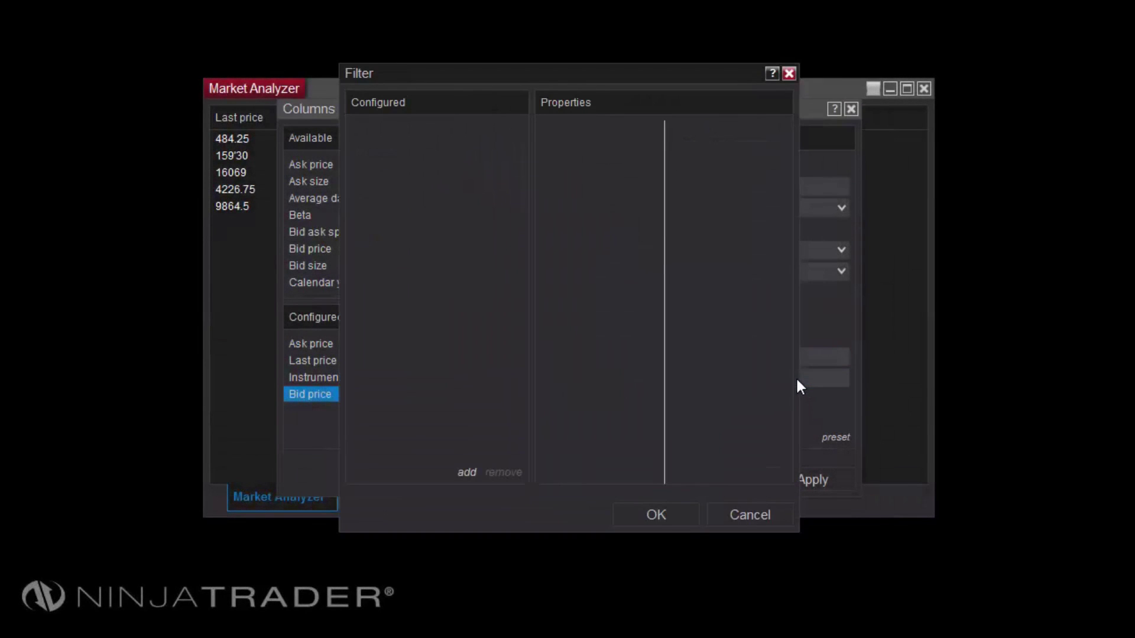
{"action": "left_click", "coordinate": [467, 473]}
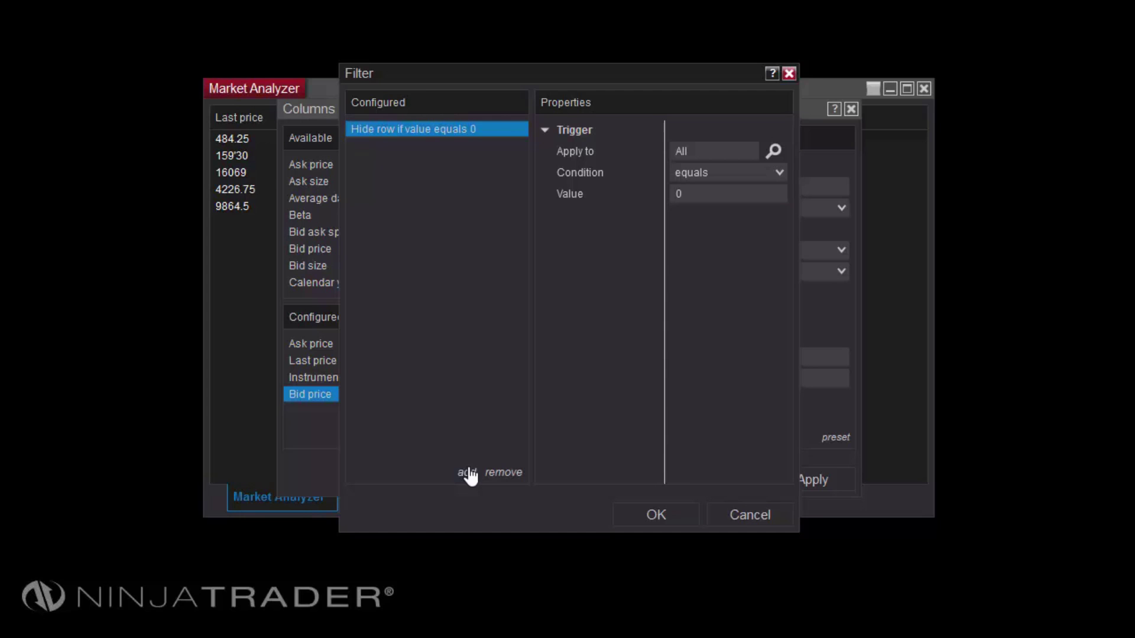
{"action": "left_click", "coordinate": [745, 517]}
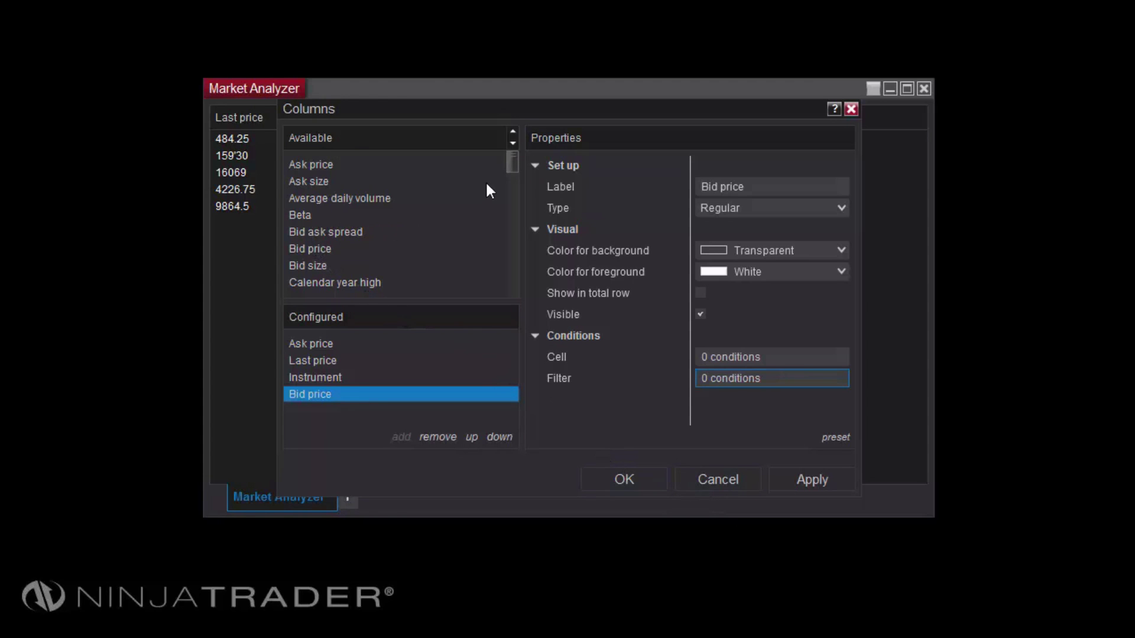
Add an Indicator column set to Aroon, period 14 on 1-minute data, plotting the Up line.
{"action": "left_click_drag", "start_coordinate": [511, 164], "coordinate": [512, 226]}
{"action": "double_click", "coordinate": [325, 185]}
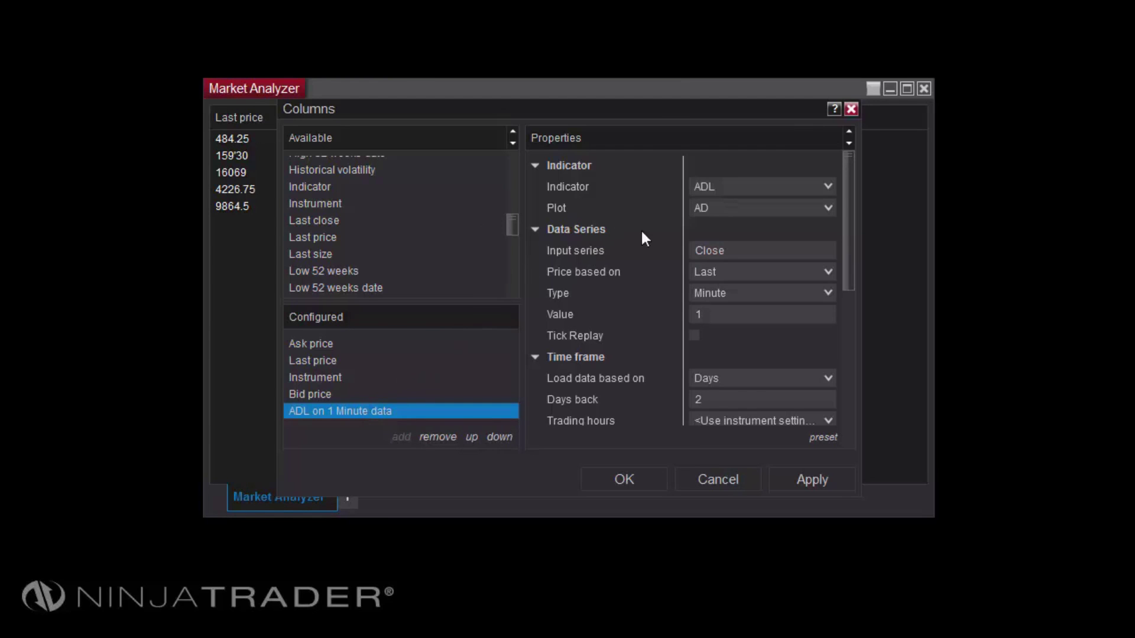
{"action": "left_click", "coordinate": [710, 188]}
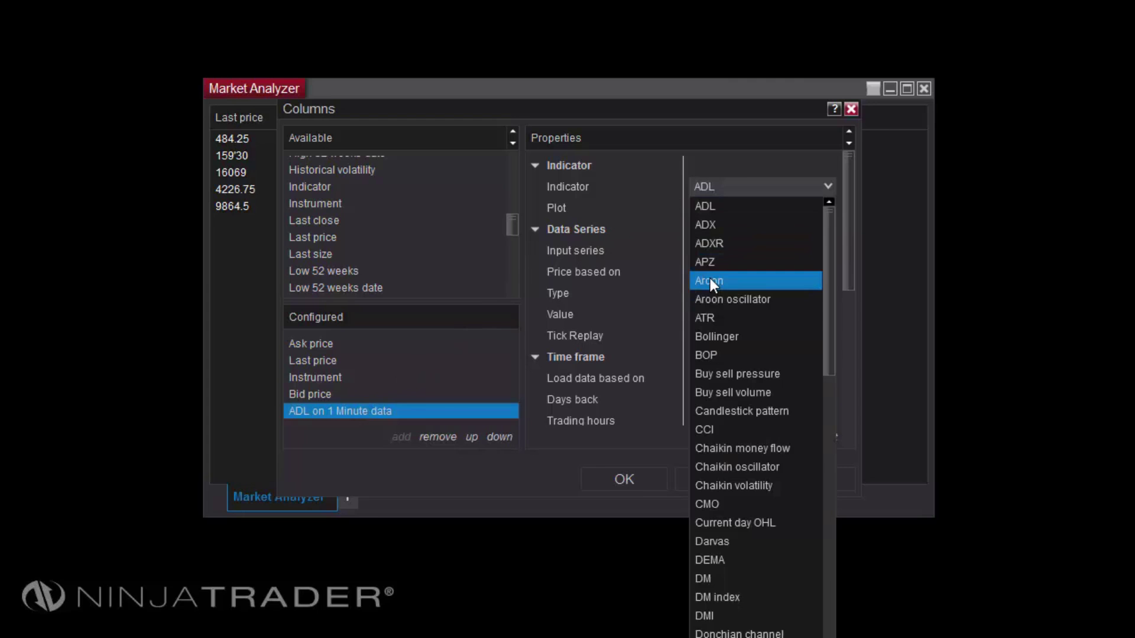
{"action": "left_click", "coordinate": [711, 282]}
{"action": "left_click", "coordinate": [721, 209]}
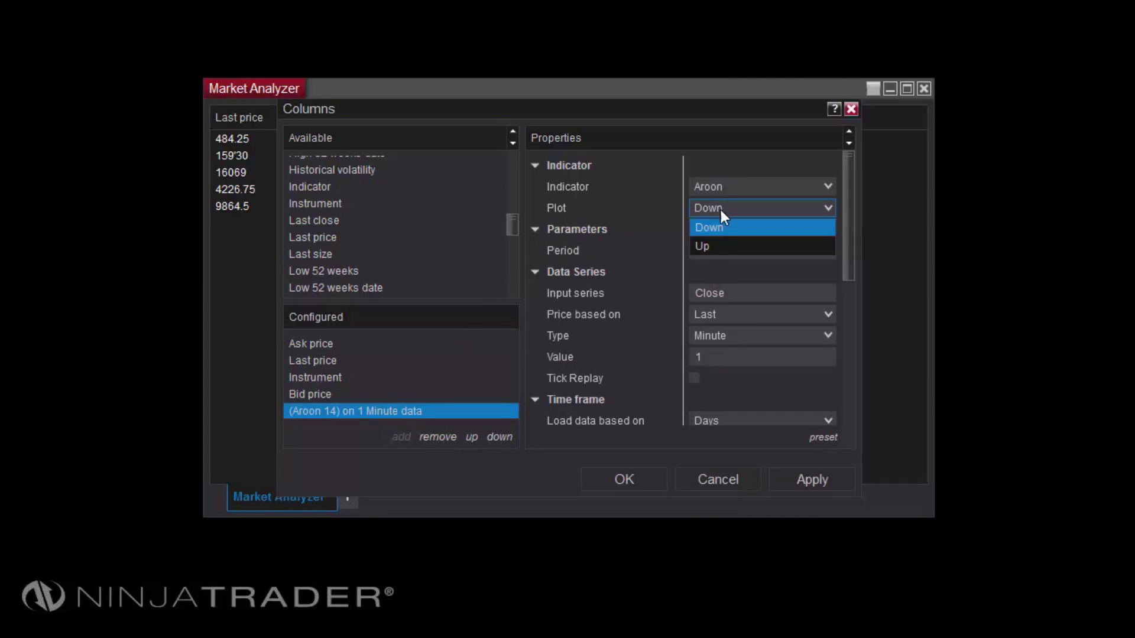
{"action": "left_click", "coordinate": [722, 243]}
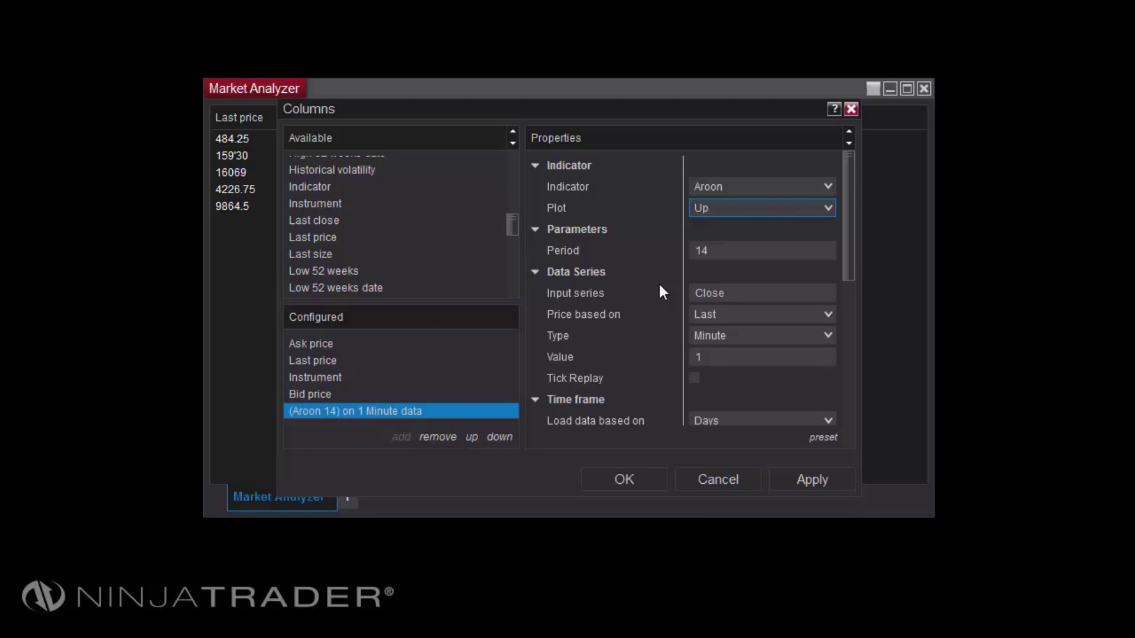
{"action": "scroll", "coordinate": [661, 286], "scroll_direction": "down", "scroll_amount": 3}
{"action": "scroll", "coordinate": [660, 286], "scroll_direction": "down", "scroll_amount": 5}
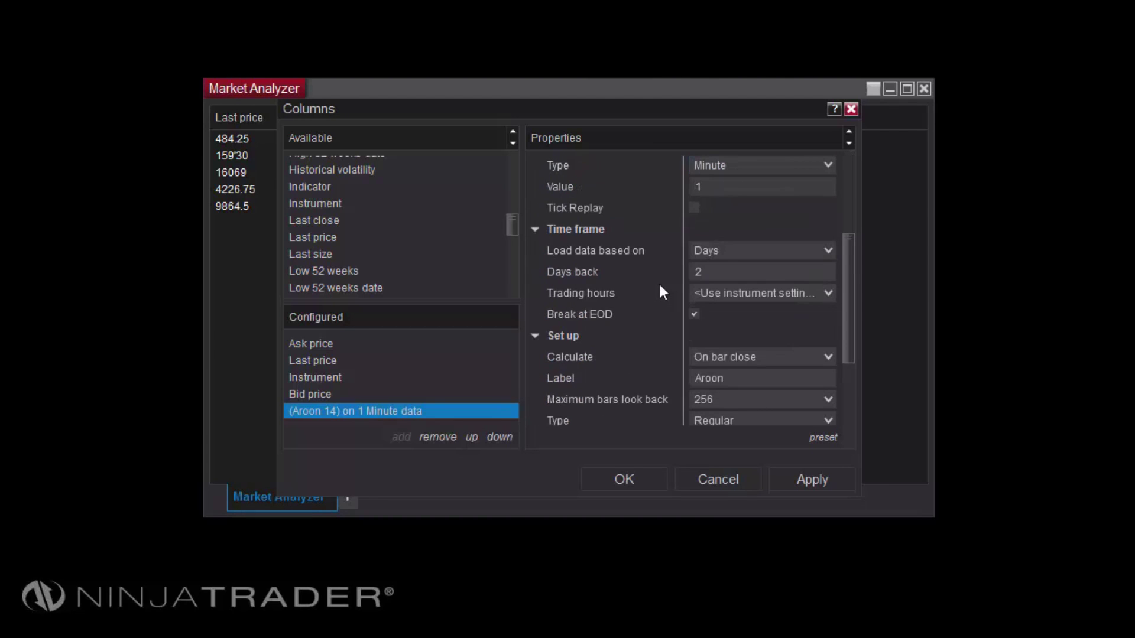